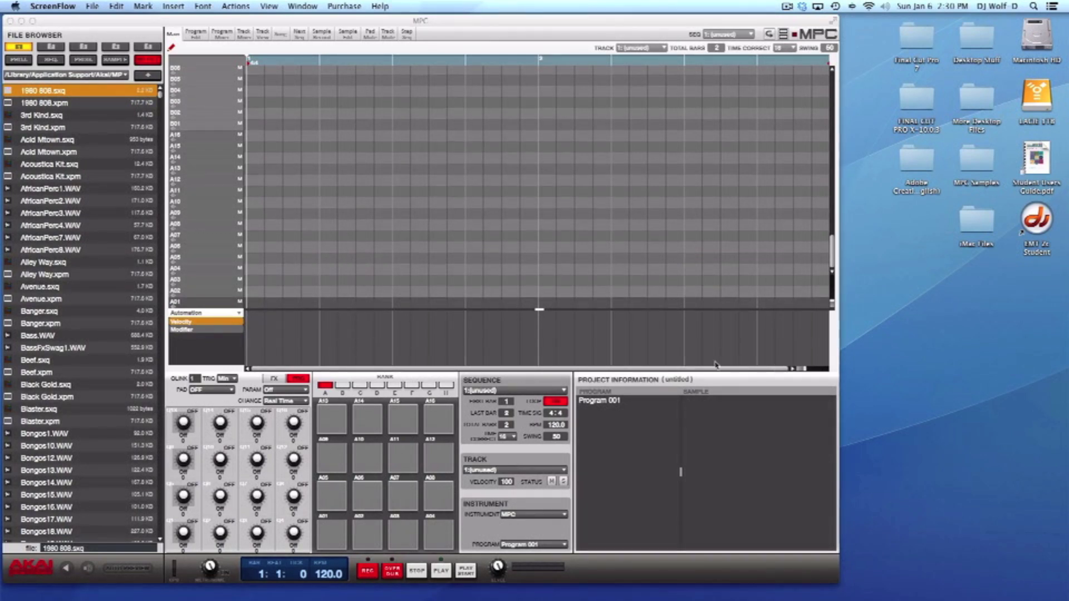
# Filter the File Browser to show only WAV files and scroll through the sample list
pyautogui.click(118, 60)
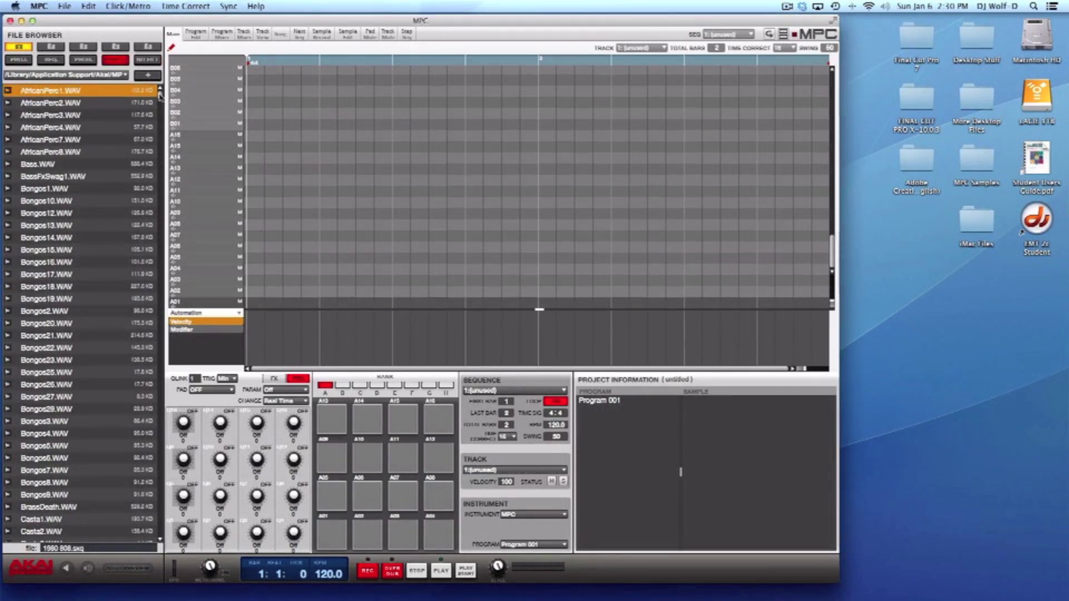
pyautogui.moveTo(161, 96); pyautogui.dragTo(161, 362)
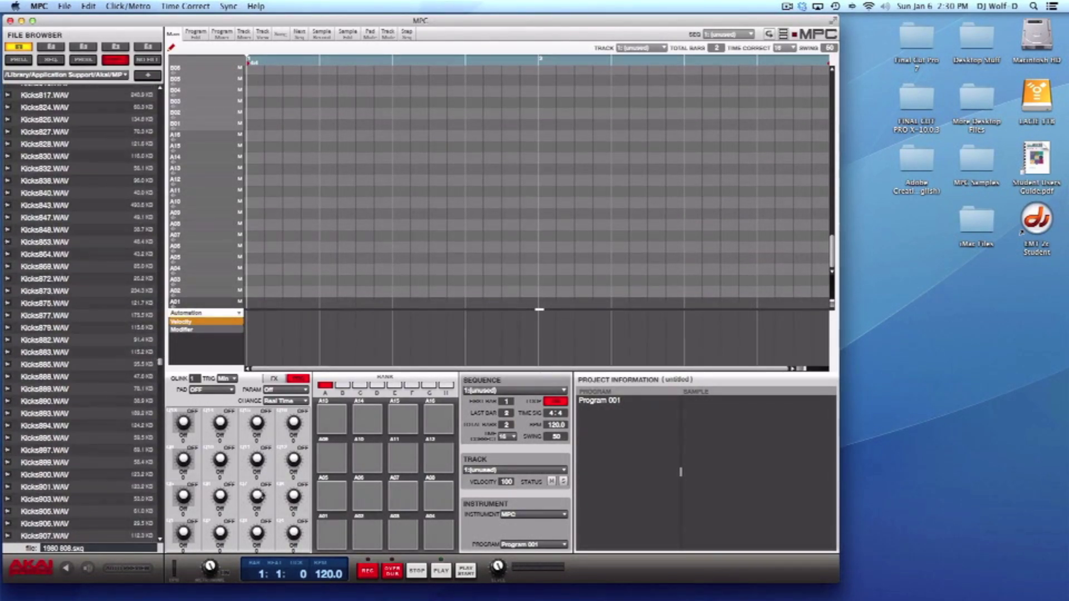
pyautogui.moveTo(161, 362); pyautogui.dragTo(159, 74)
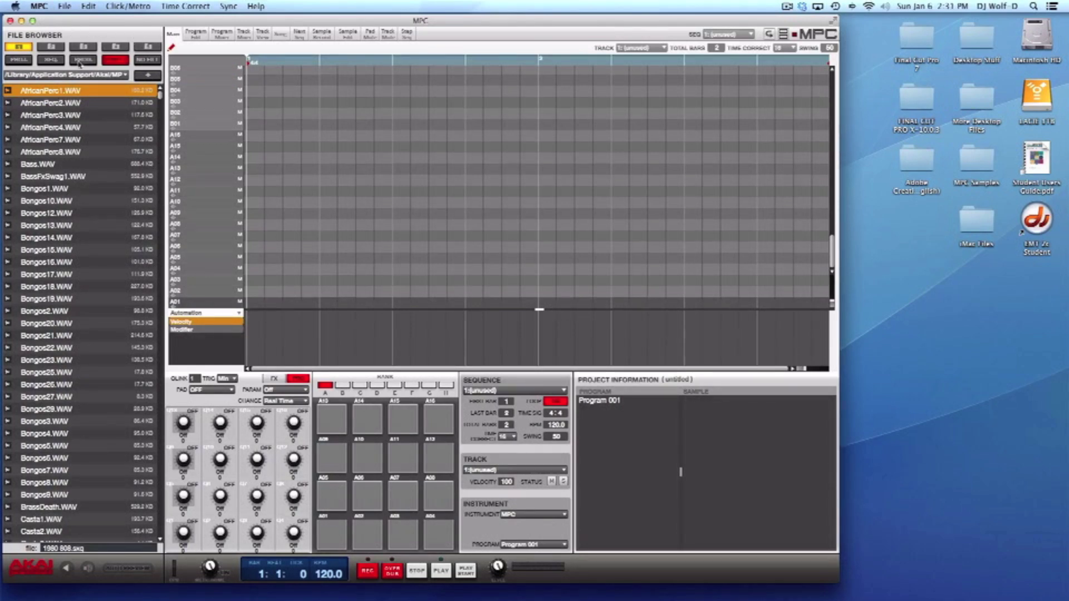
# Find the Ethnic85 sample and load it onto pad A01
pyautogui.moveTo(161, 105); pyautogui.dragTo(158, 214)
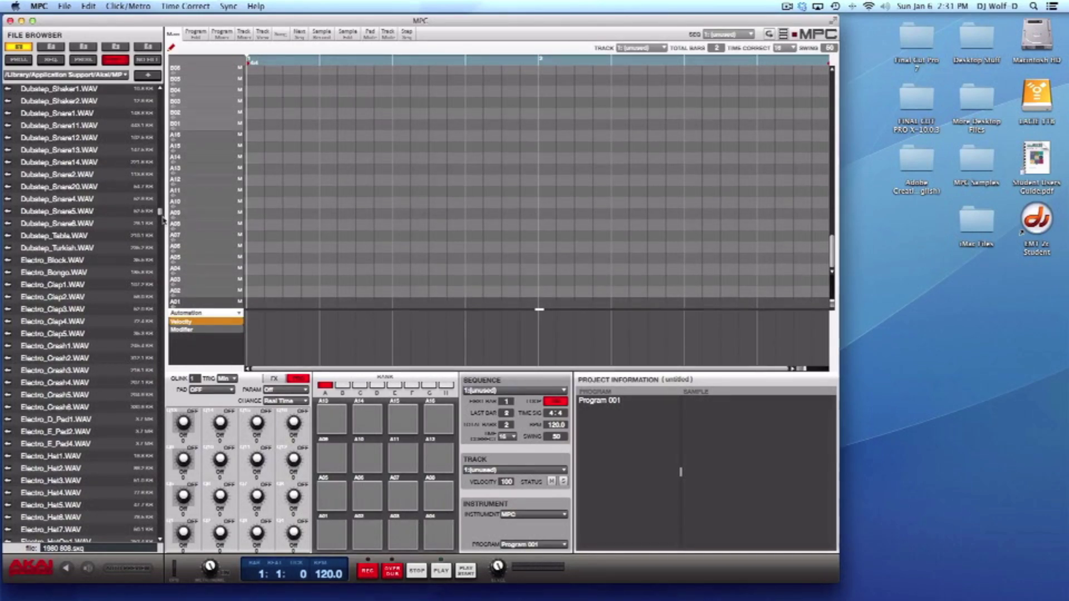
pyautogui.scroll(-15, 163, 220)
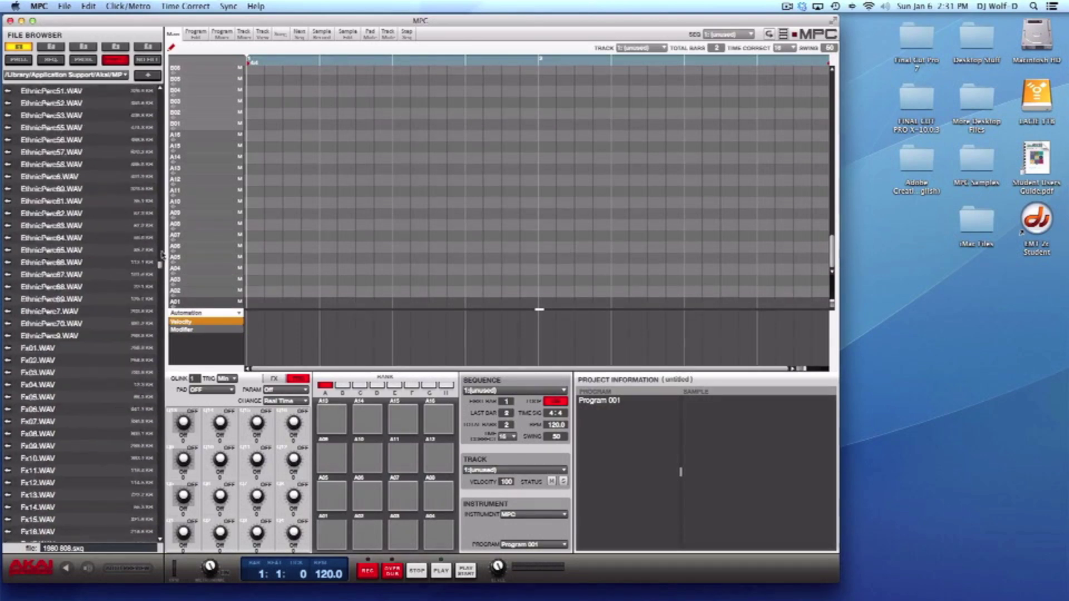
pyautogui.scroll(10, 163, 255)
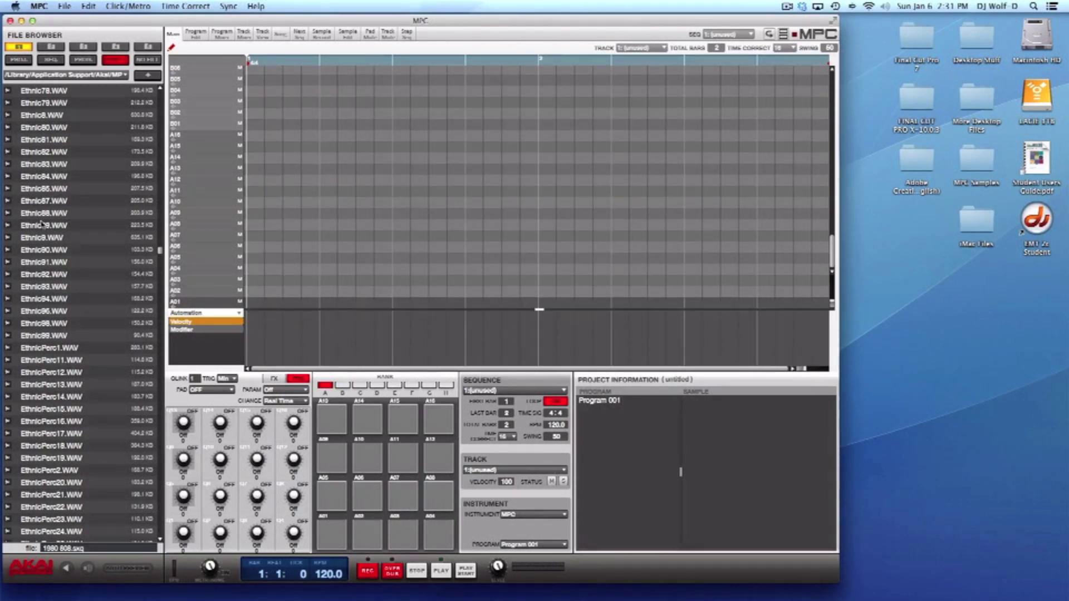
pyautogui.moveTo(47, 186); pyautogui.dragTo(330, 530)
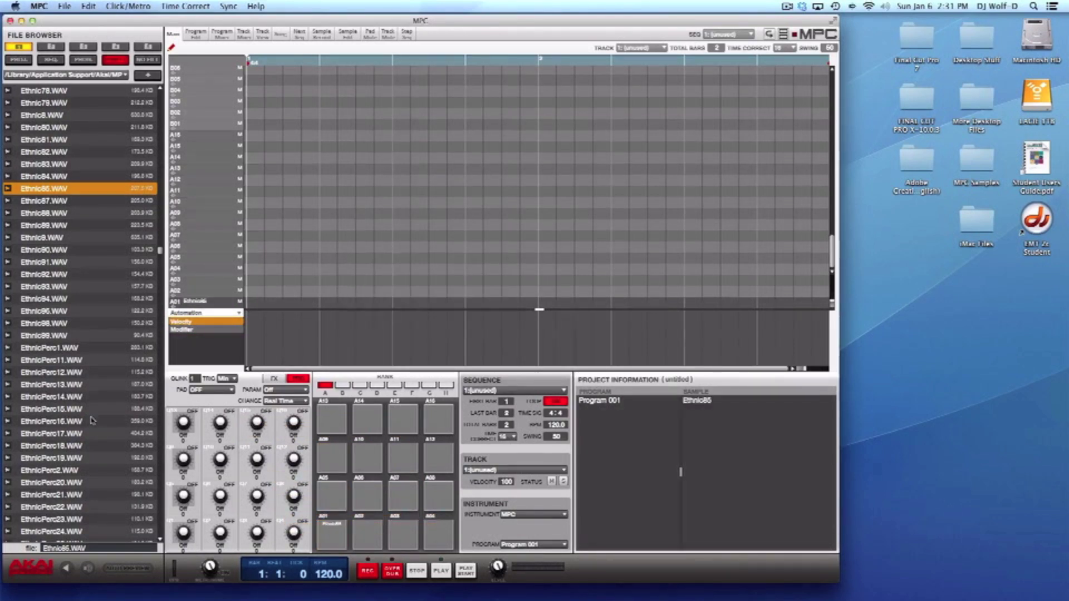
# Load EthnicPerc16, House_Perc13 and Kicks182 onto pads A02, A03 and A04
pyautogui.moveTo(50, 421); pyautogui.dragTo(390, 534)
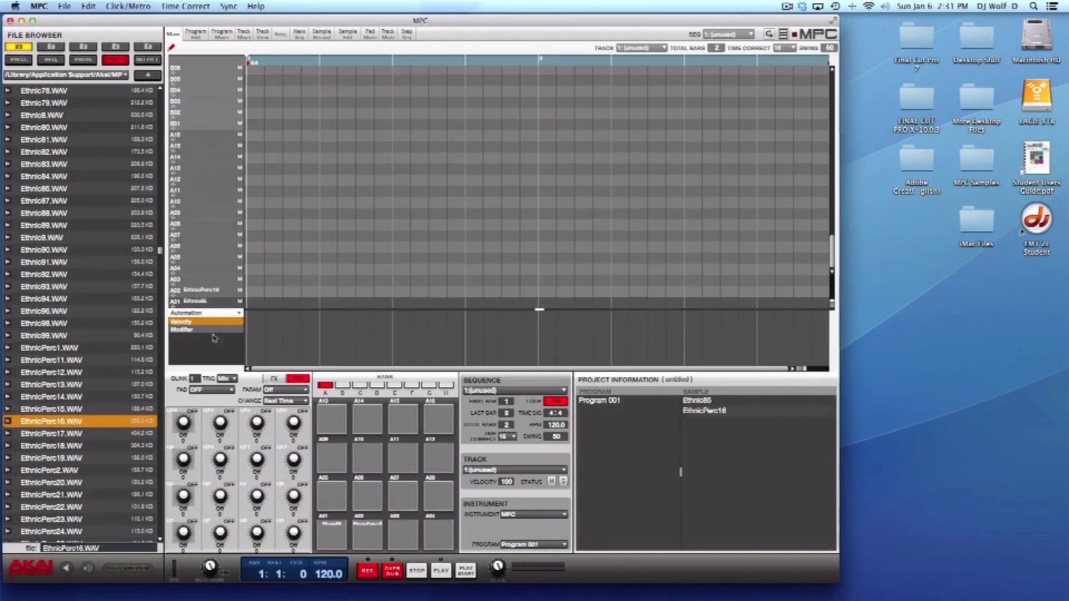
pyautogui.moveTo(157, 253); pyautogui.dragTo(159, 303)
pyautogui.moveTo(72, 337); pyautogui.dragTo(392, 535)
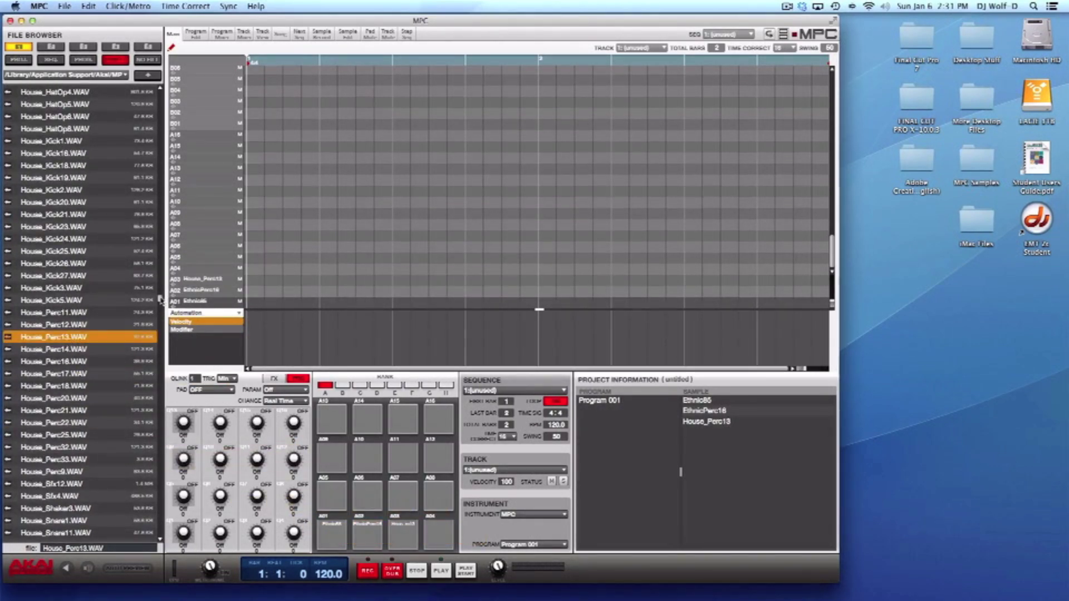
pyautogui.moveTo(162, 301); pyautogui.dragTo(162, 334)
pyautogui.click(85, 327)
pyautogui.moveTo(85, 328); pyautogui.dragTo(439, 534)
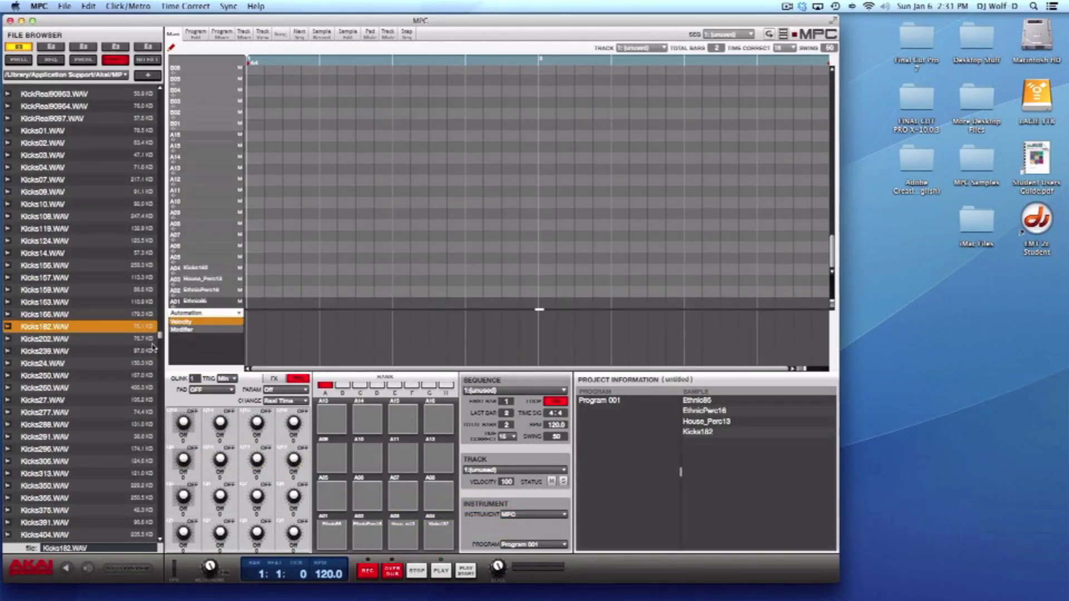
# Load MTech_D_Chord4, MTech_Hat15, RimStick2 and Snares23 onto pads A05–A08
pyautogui.moveTo(160, 338); pyautogui.dragTo(160, 383)
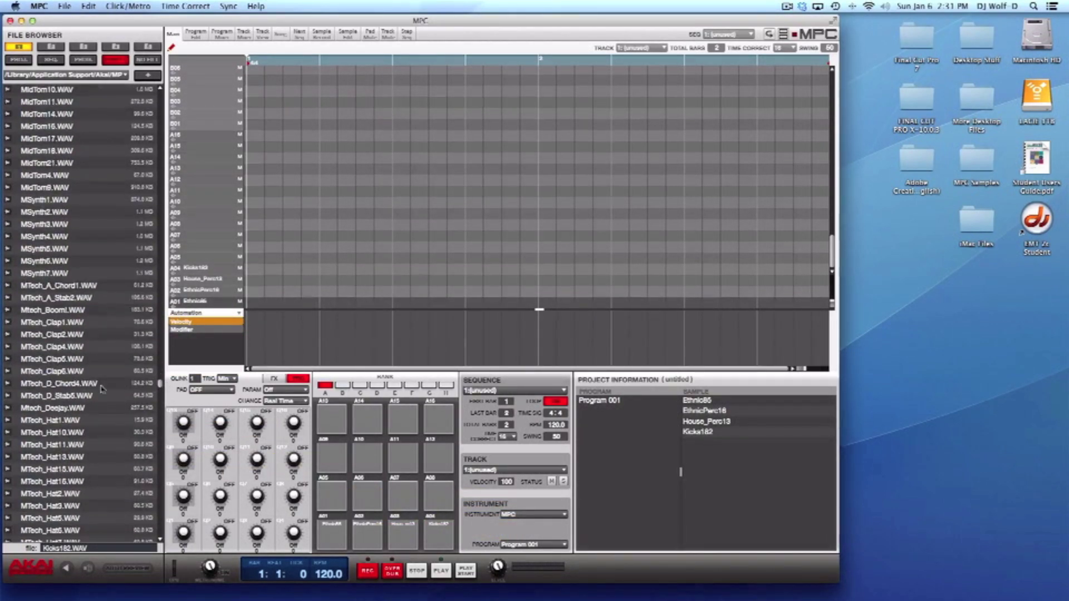
pyautogui.moveTo(83, 383); pyautogui.dragTo(359, 489)
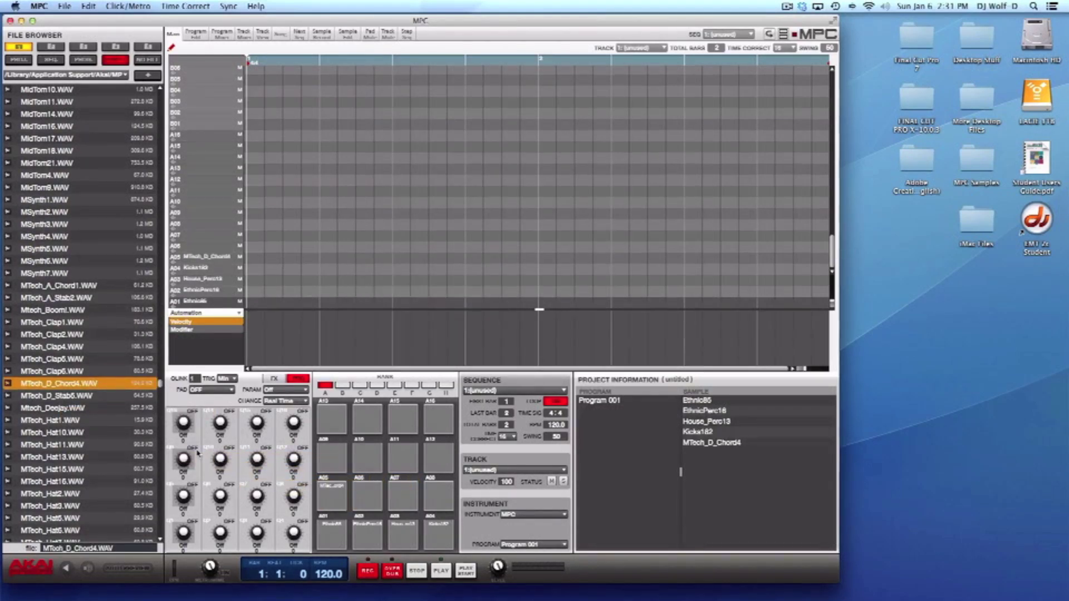
pyautogui.moveTo(66, 469); pyautogui.dragTo(367, 490)
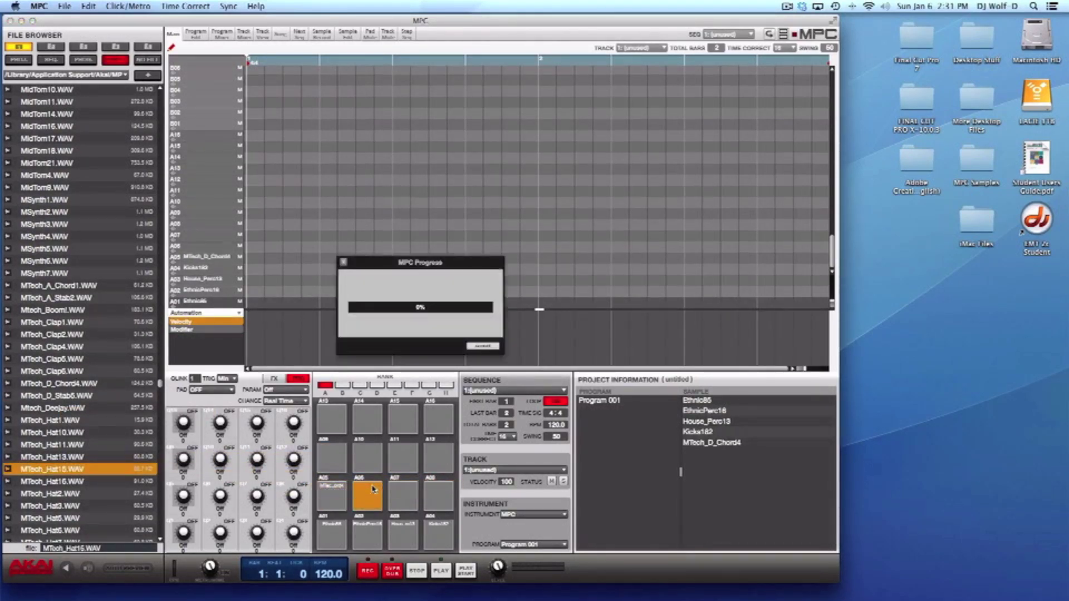
pyautogui.moveTo(159, 384); pyautogui.dragTo(403, 492)
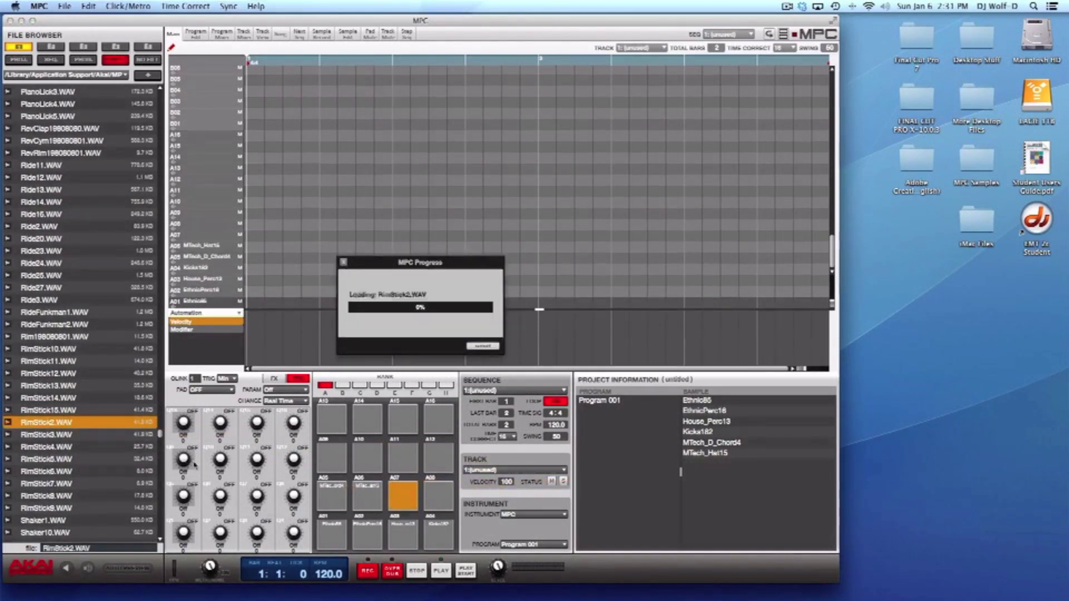
pyautogui.moveTo(160, 434); pyautogui.dragTo(159, 473)
pyautogui.moveTo(62, 454); pyautogui.dragTo(437, 493)
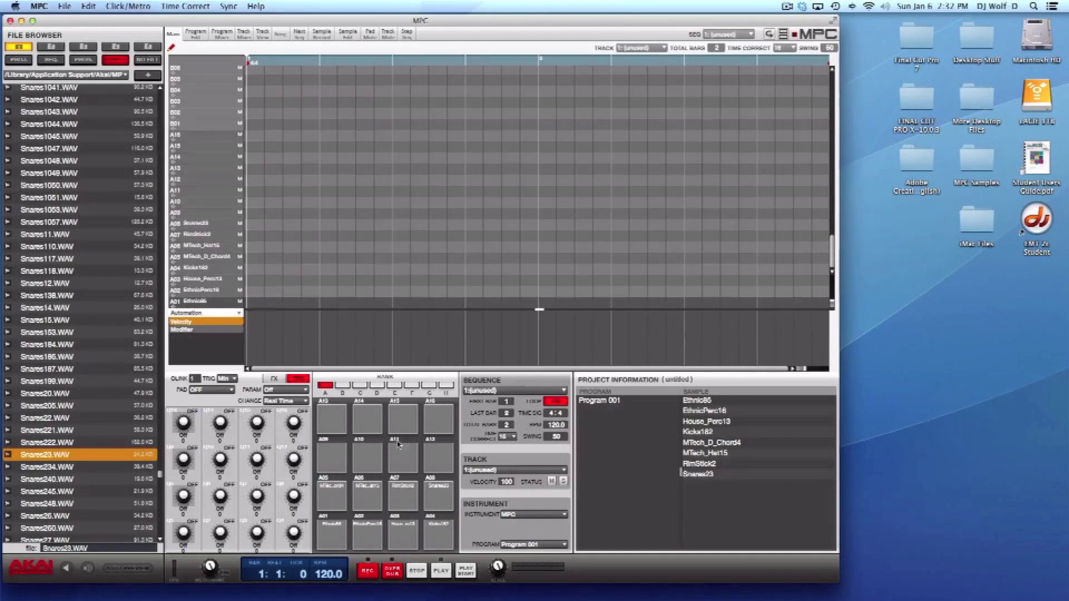
# Check pad banks B, C and H, return to bank A, and select Program 001
pyautogui.click(343, 384)
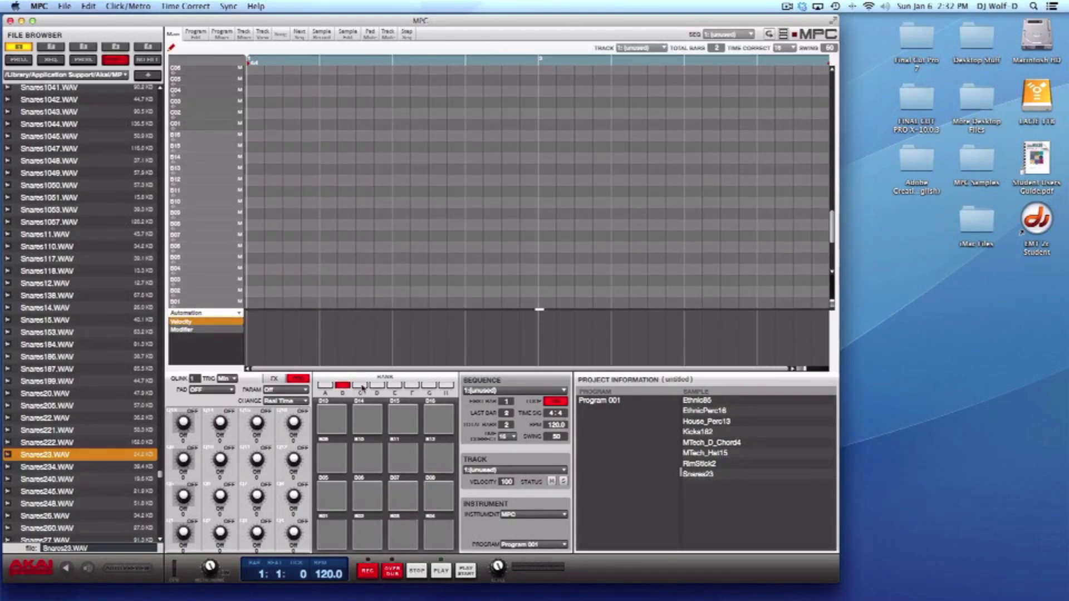
pyautogui.click(361, 386)
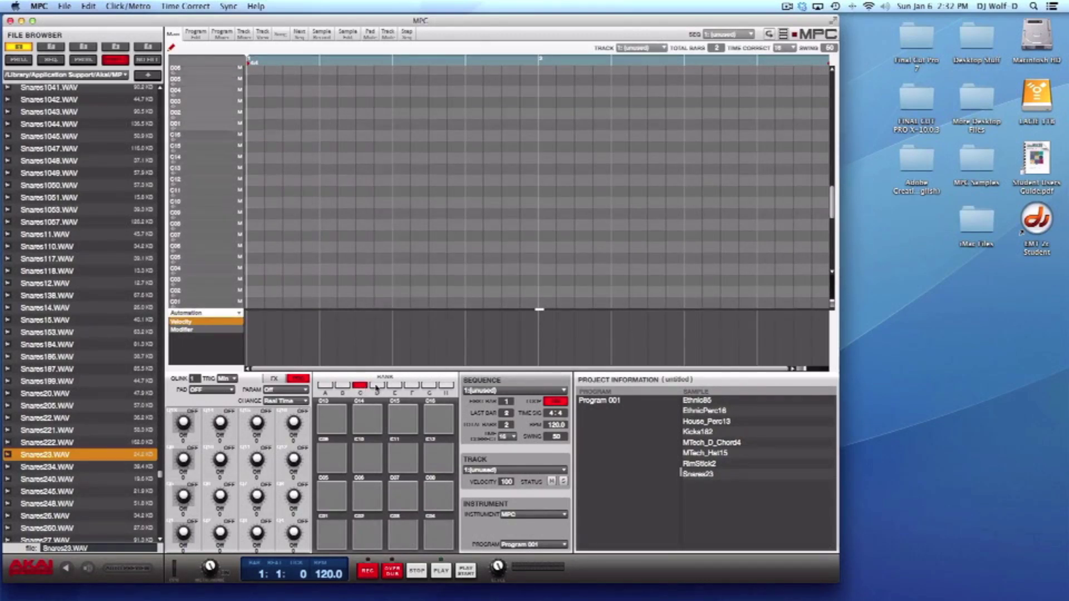
pyautogui.click(448, 385)
pyautogui.click(325, 385)
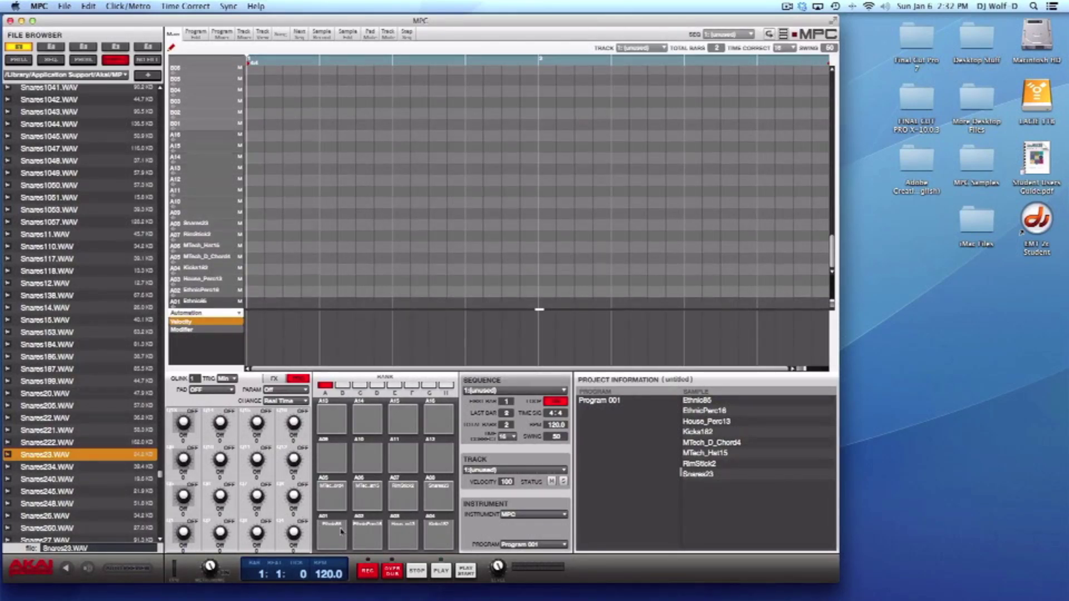
pyautogui.click(446, 385)
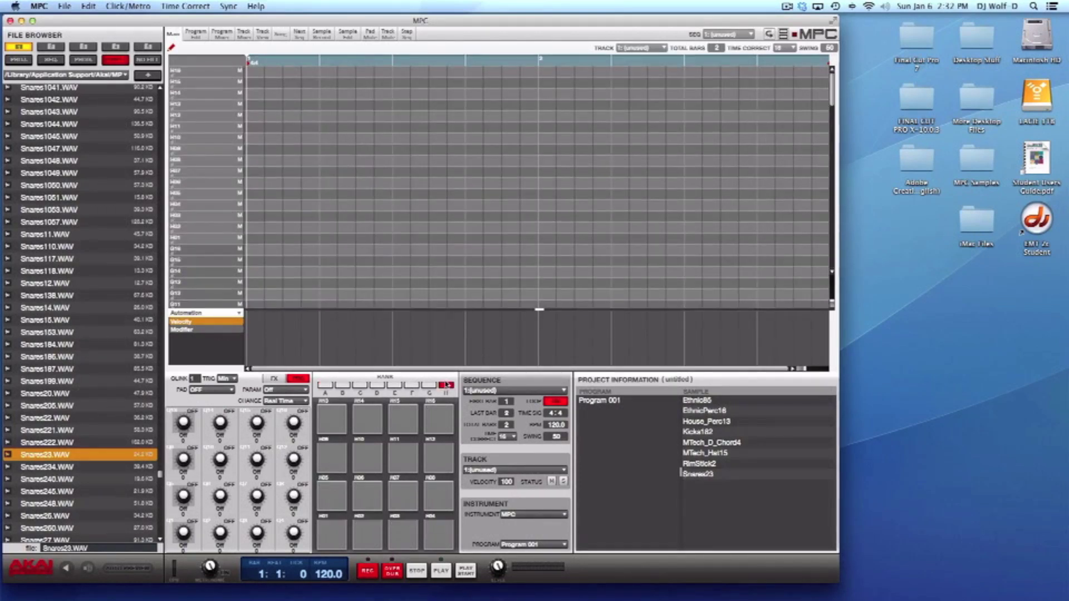
pyautogui.click(326, 386)
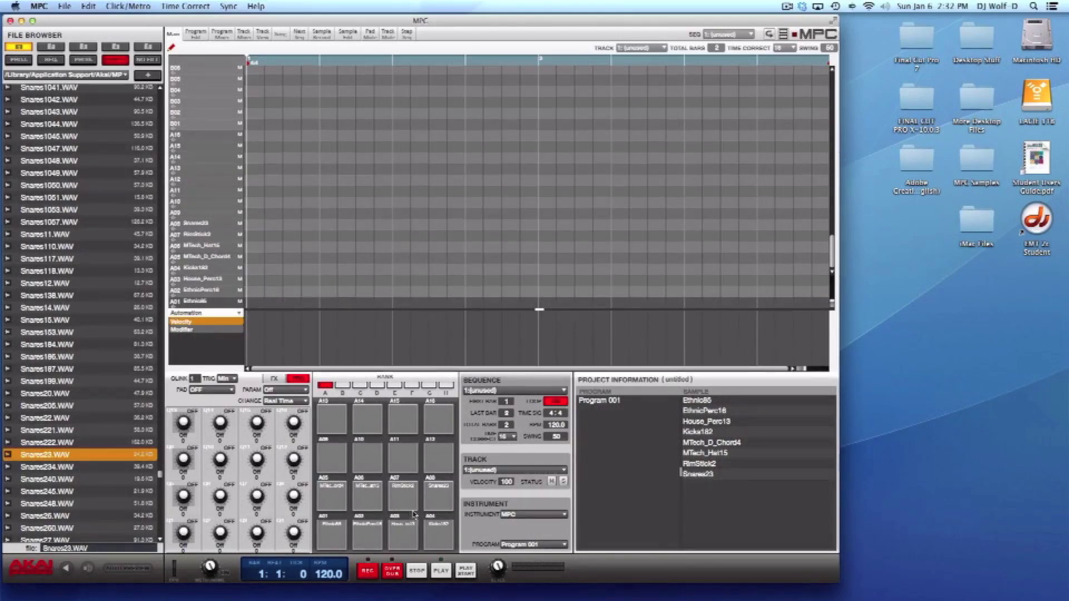
pyautogui.click(610, 399)
# Rename Program 001 to 'WolfDrumKit'
pyautogui.rightClick(608, 403)
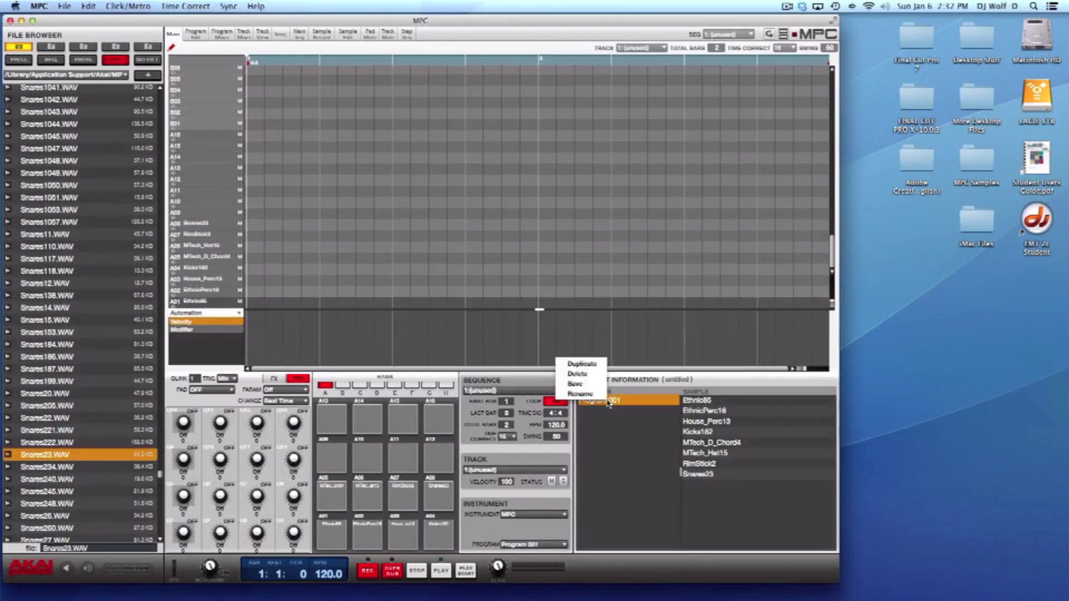
pyautogui.click(590, 394)
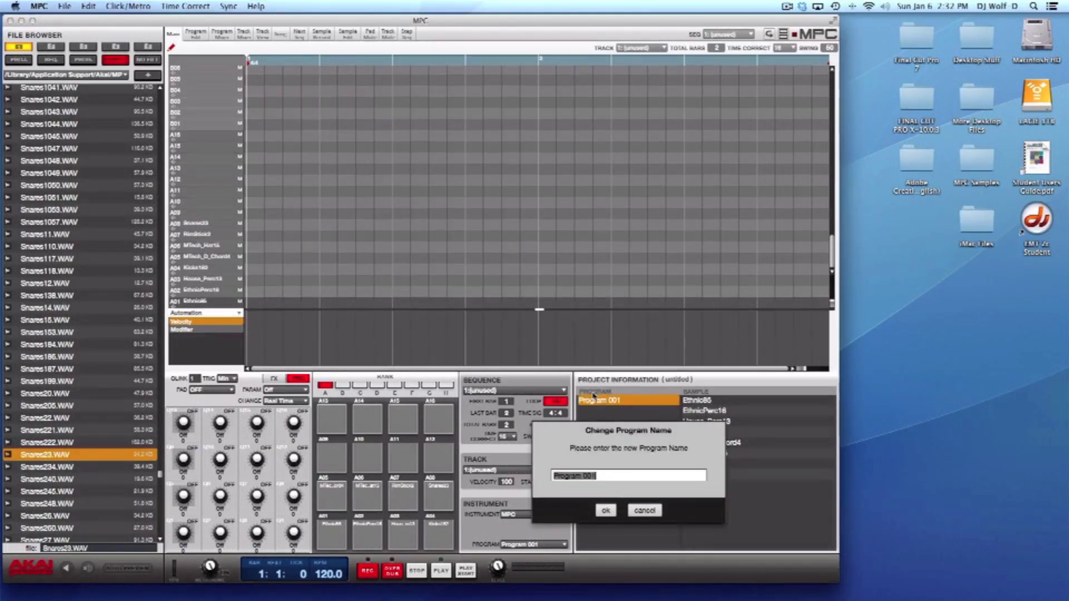
pyautogui.write('WolfDrumKit')
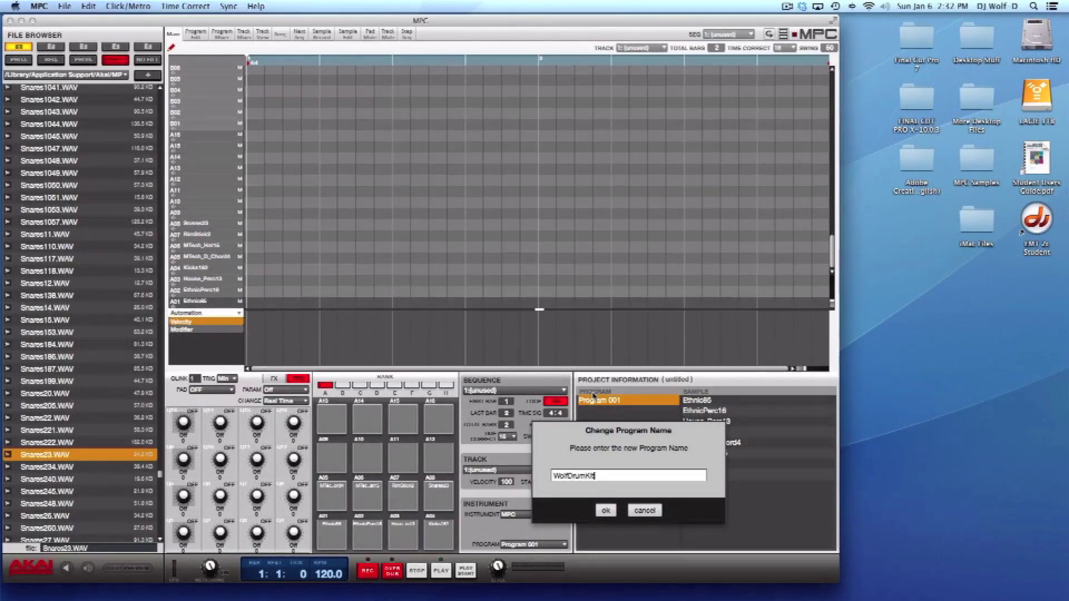
pyautogui.click(606, 511)
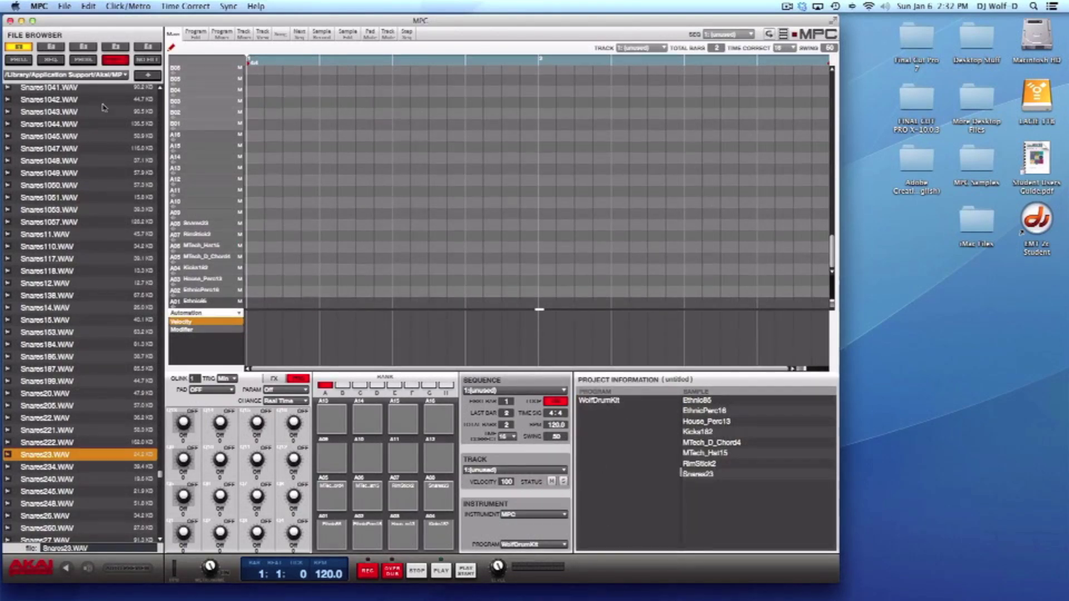
# Save the current program with the Desktop chosen as the location
pyautogui.click(63, 6)
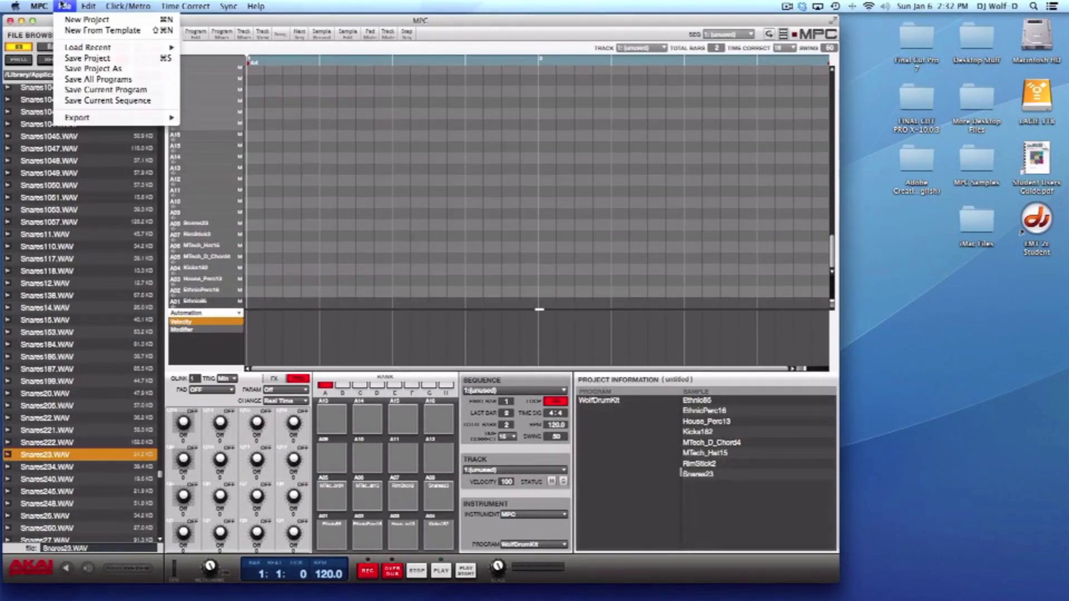
pyautogui.click(107, 92)
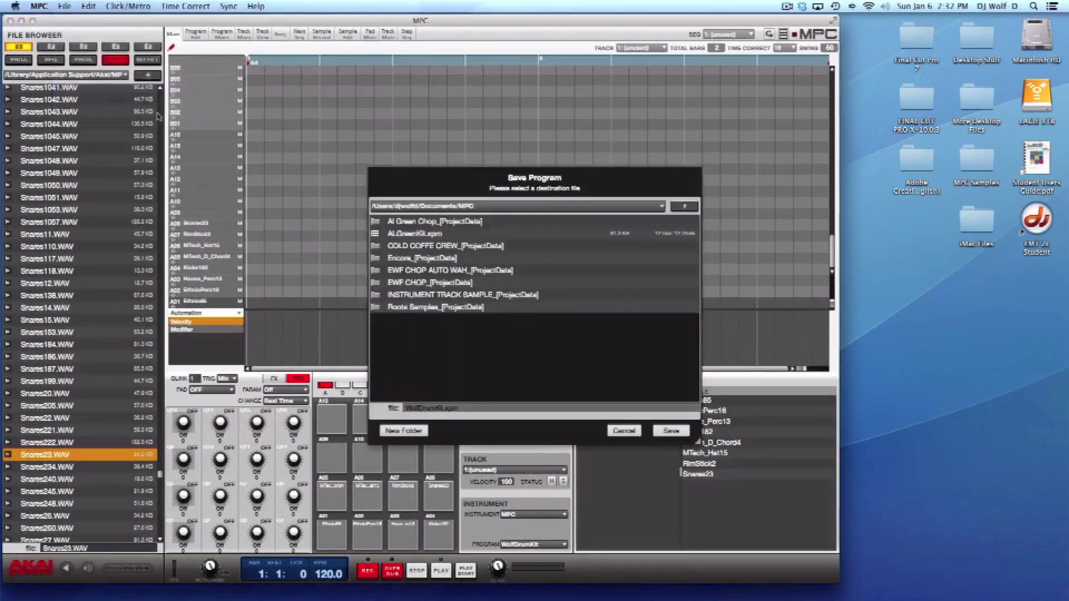
pyautogui.click(662, 208)
pyautogui.click(560, 248)
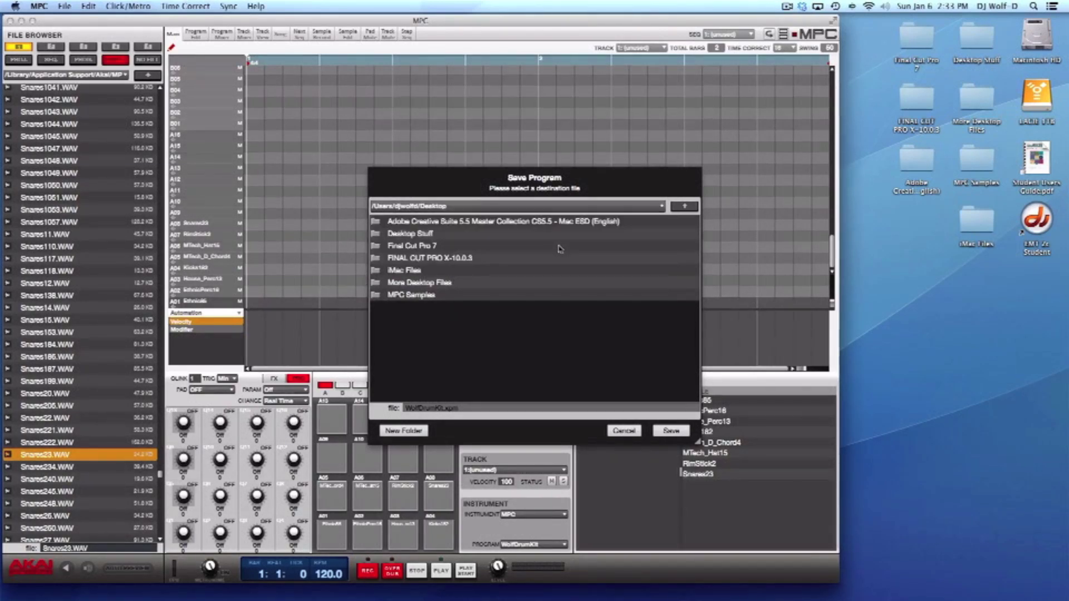
# Create a new WolfDrumKit folder on the Desktop and save the program into it
pyautogui.click(411, 431)
pyautogui.write('WolfDrumKit')
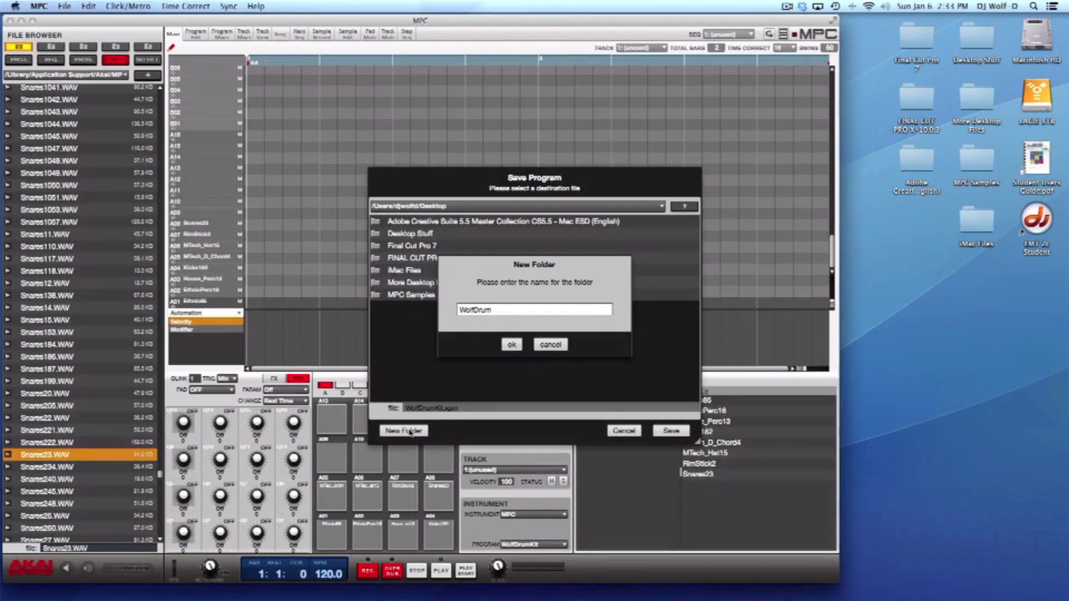
pyautogui.click(512, 345)
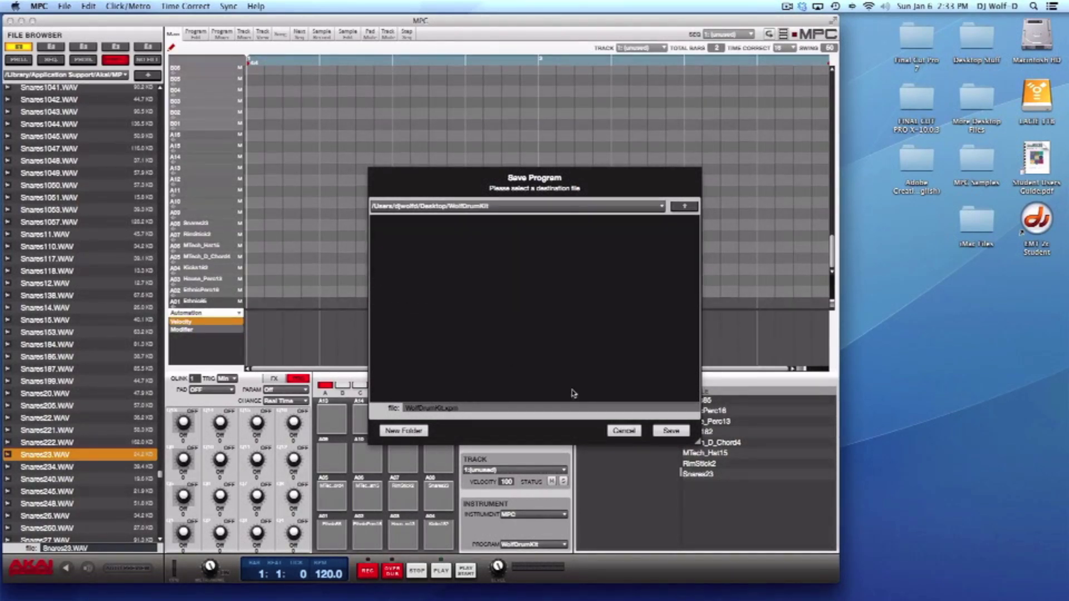
pyautogui.click(670, 431)
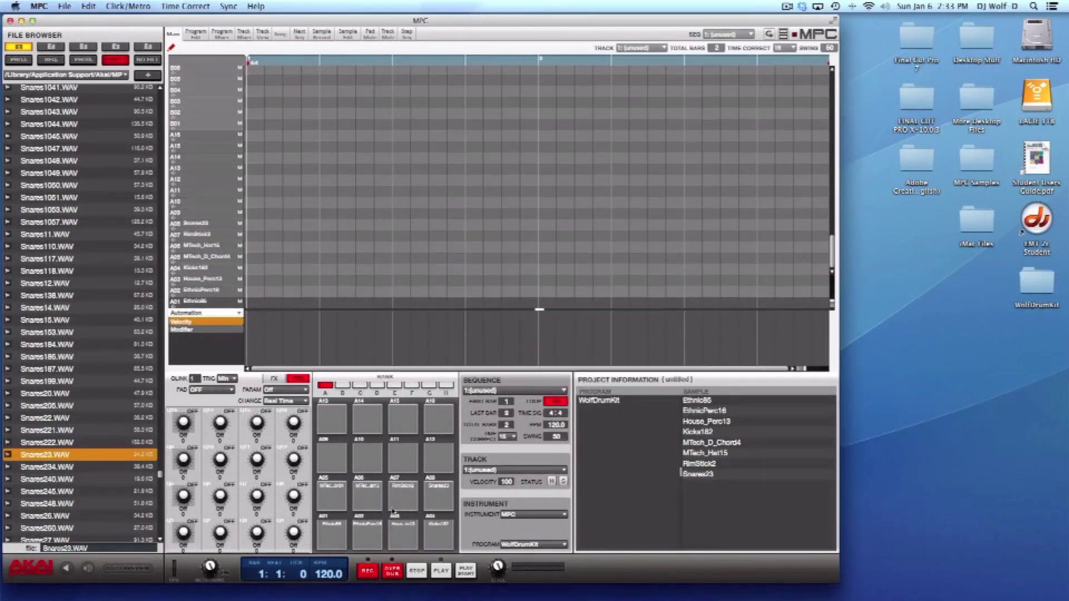
# Move the WolfDrumKit desktop folder lower and confirm it holds eight WAVs plus WolfDrumKit.xpm
pyautogui.moveTo(1036, 281); pyautogui.dragTo(942, 333)
pyautogui.doubleClick(941, 327)
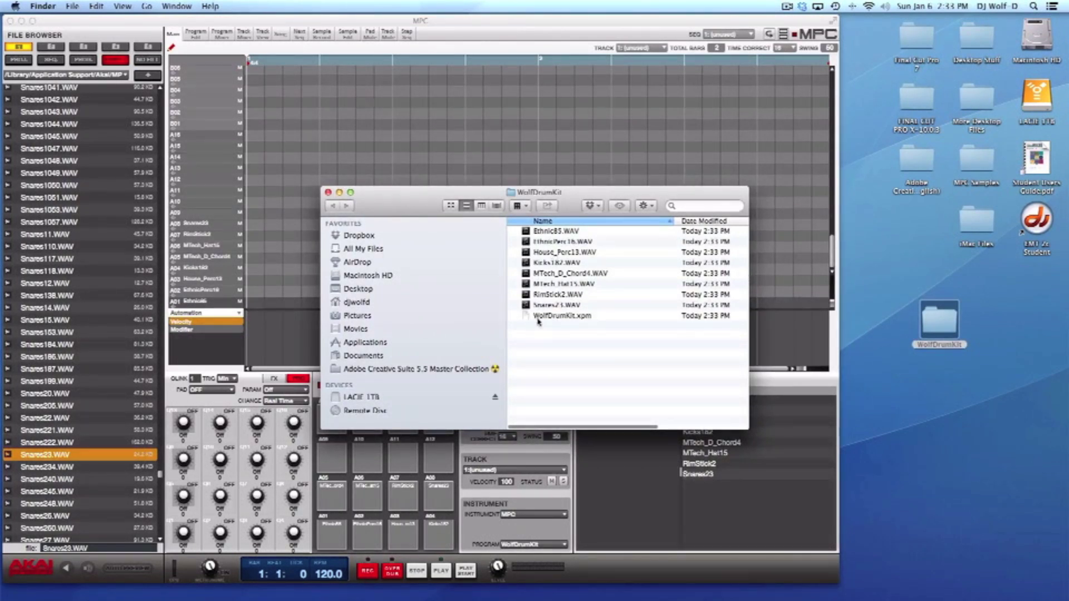
pyautogui.click(328, 192)
pyautogui.click(87, 33)
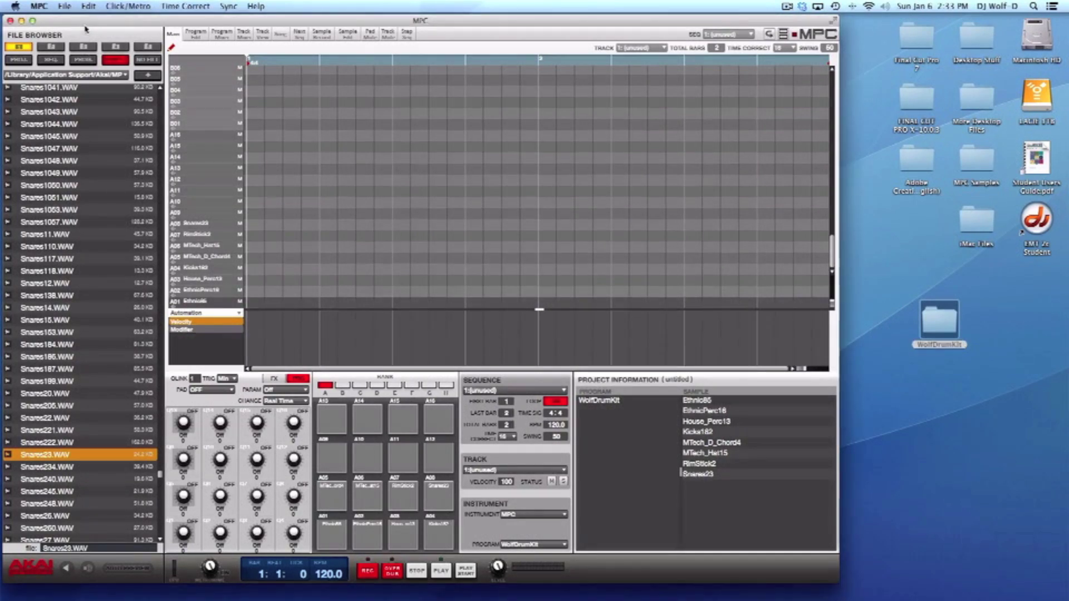
# Quit MPC without saving the project and relaunch it from the Dock
pyautogui.click(38, 6)
pyautogui.click(51, 120)
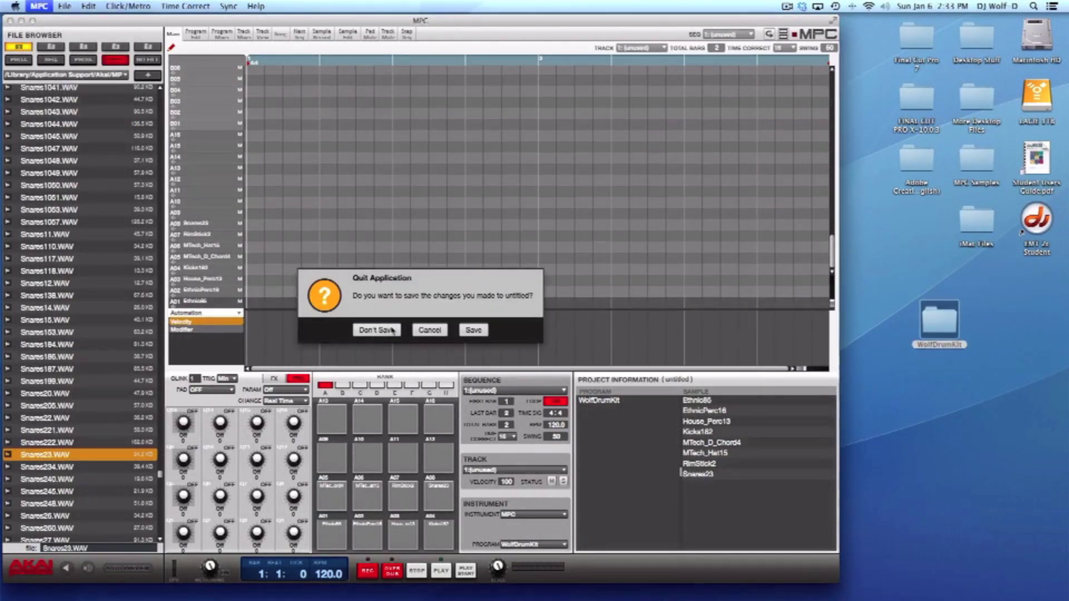
pyautogui.click(392, 332)
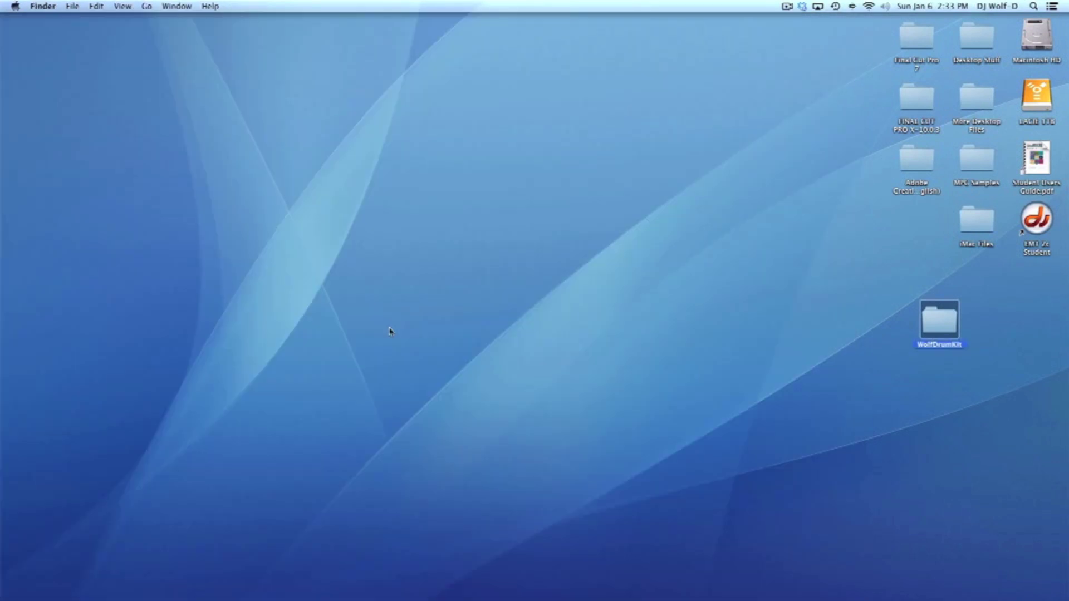
pyautogui.click(550, 359)
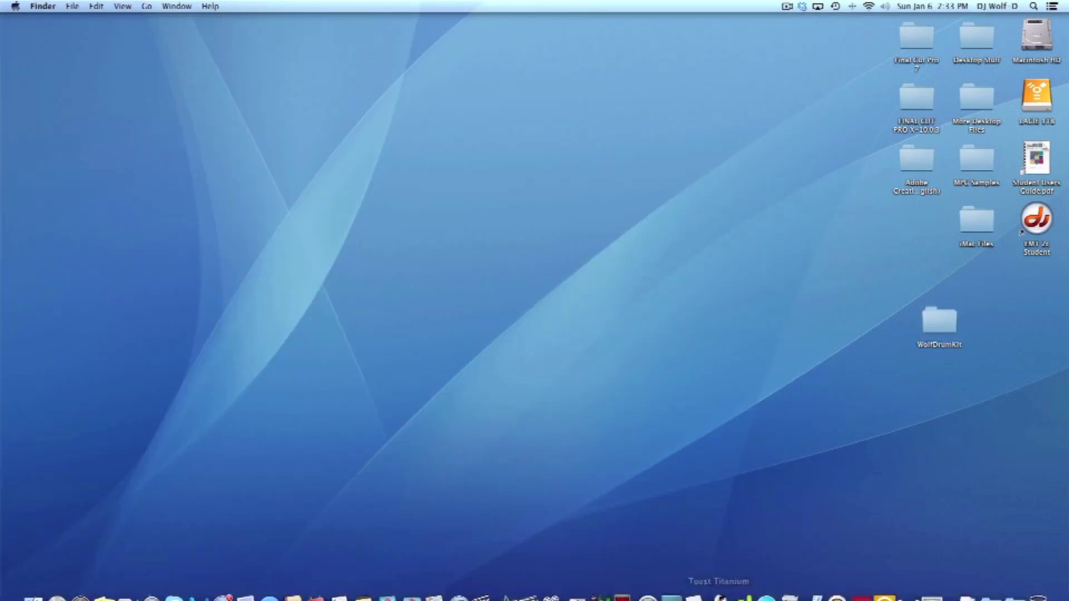
pyautogui.click(860, 581)
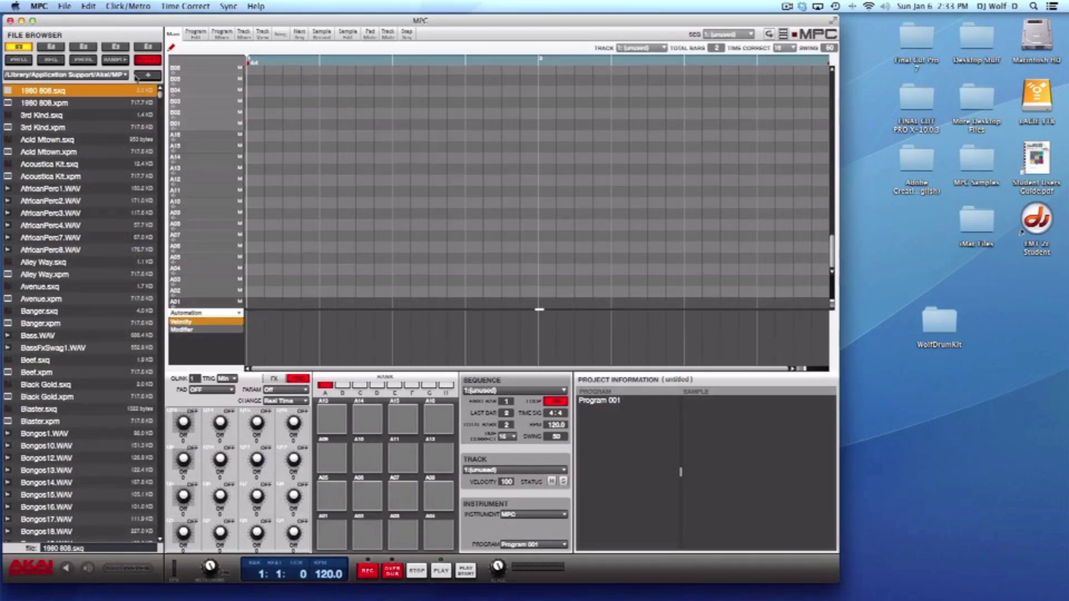
# Open the Desktop WolfDrumKit folder, filter to programs, and load WolfDrumKit.xpm onto the pads
pyautogui.click(125, 75)
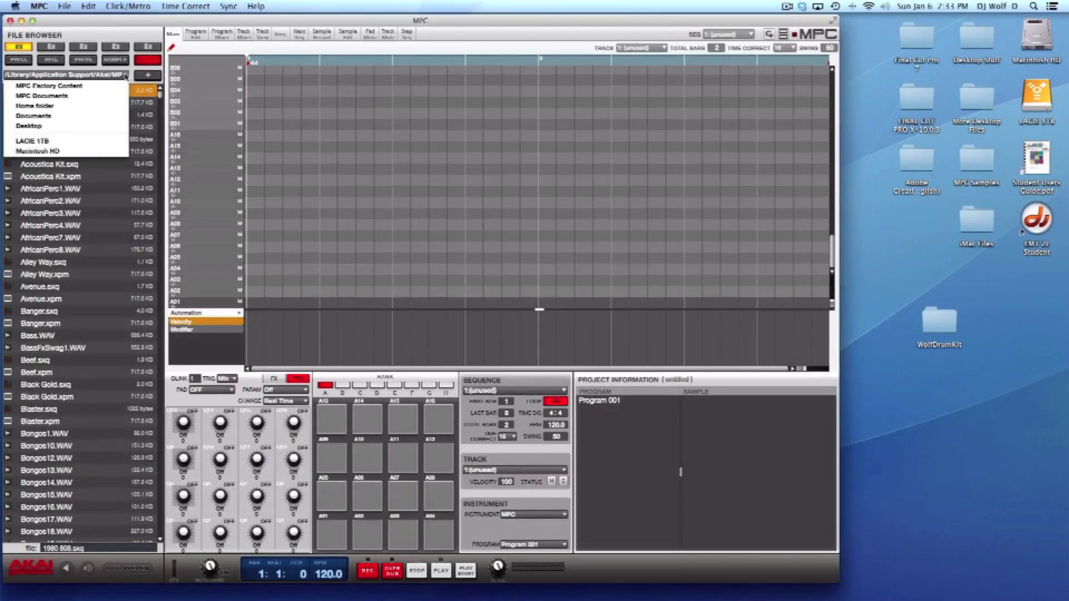
pyautogui.click(84, 126)
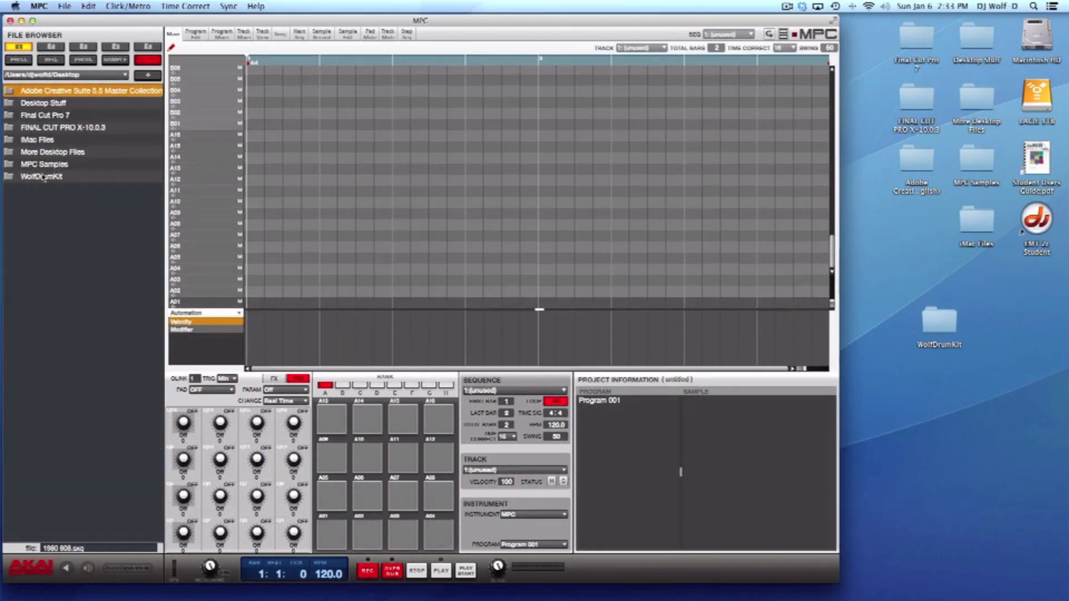
pyautogui.doubleClick(9, 178)
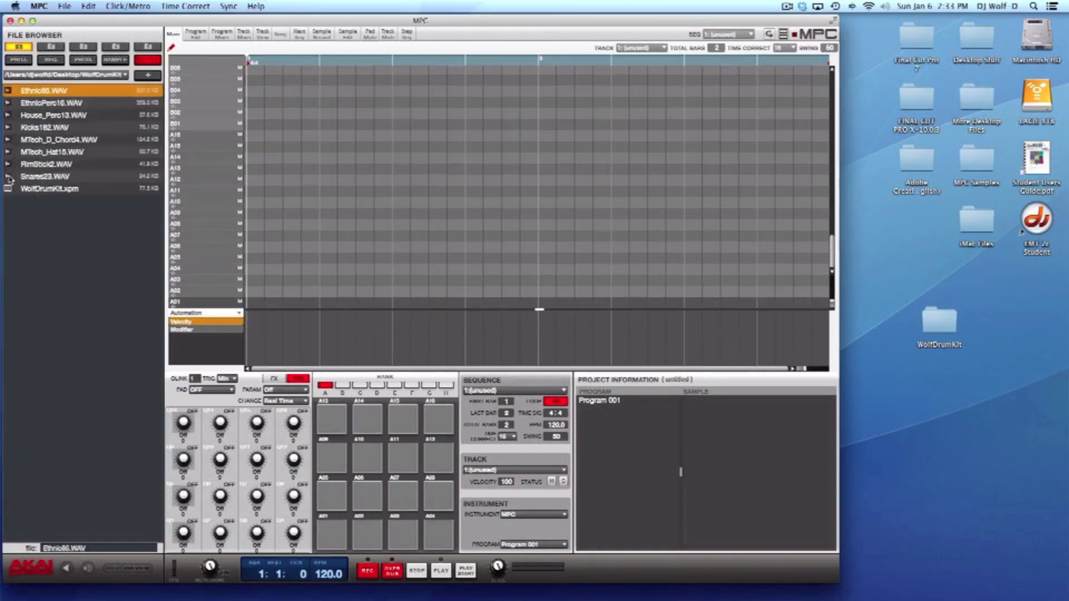
pyautogui.click(113, 61)
pyautogui.click(84, 60)
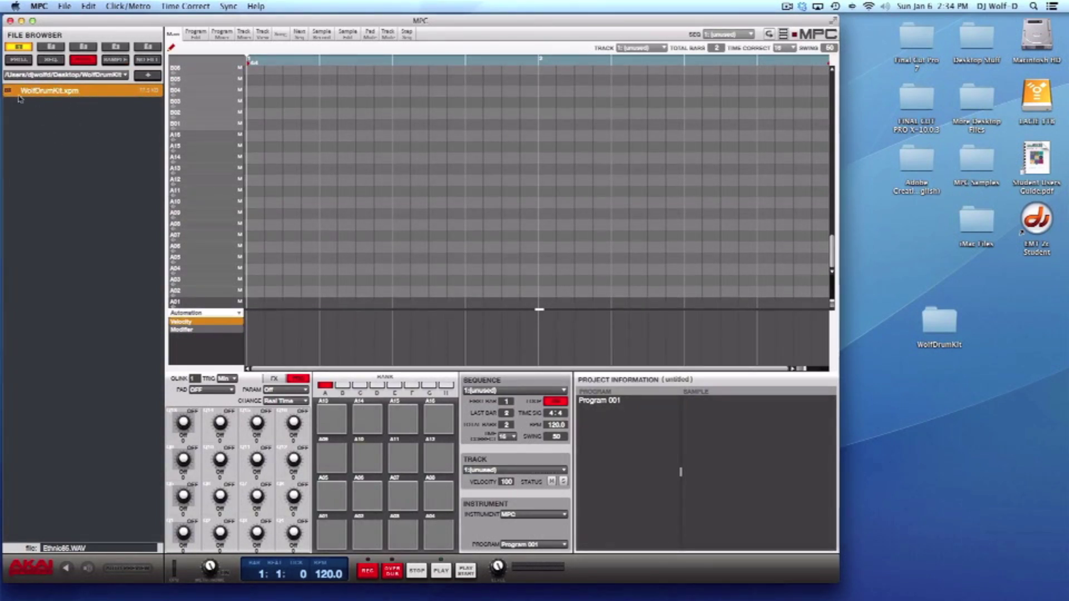
pyautogui.moveTo(15, 92); pyautogui.dragTo(614, 468)
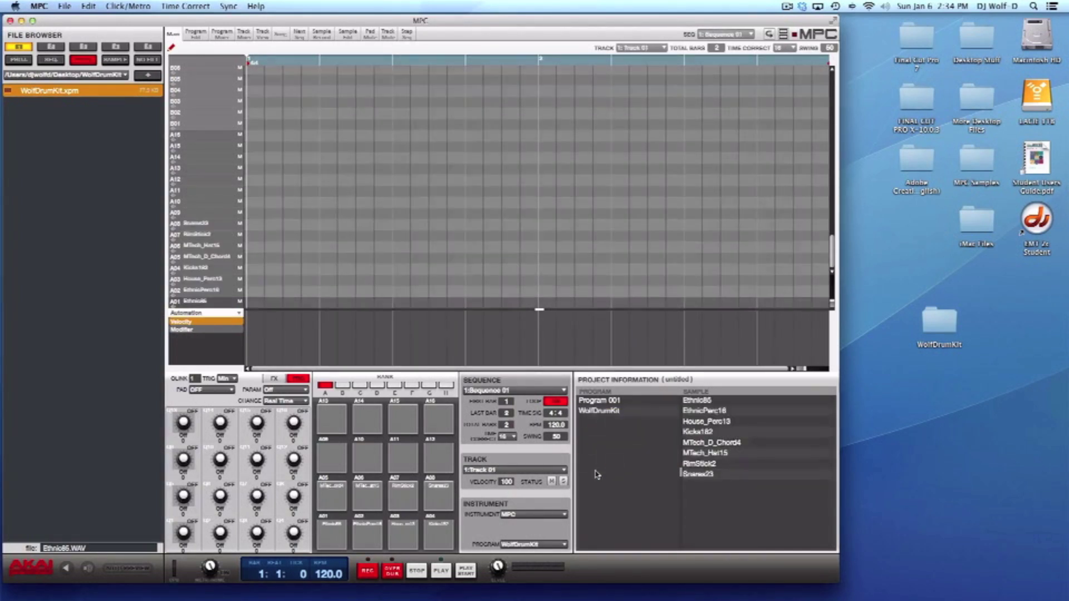
# Audition all eight pads A01–A08, from Ethnic85 through Snares23
pyautogui.click(332, 535)
pyautogui.click(367, 536)
pyautogui.click(413, 535)
pyautogui.click(439, 535)
pyautogui.click(439, 495)
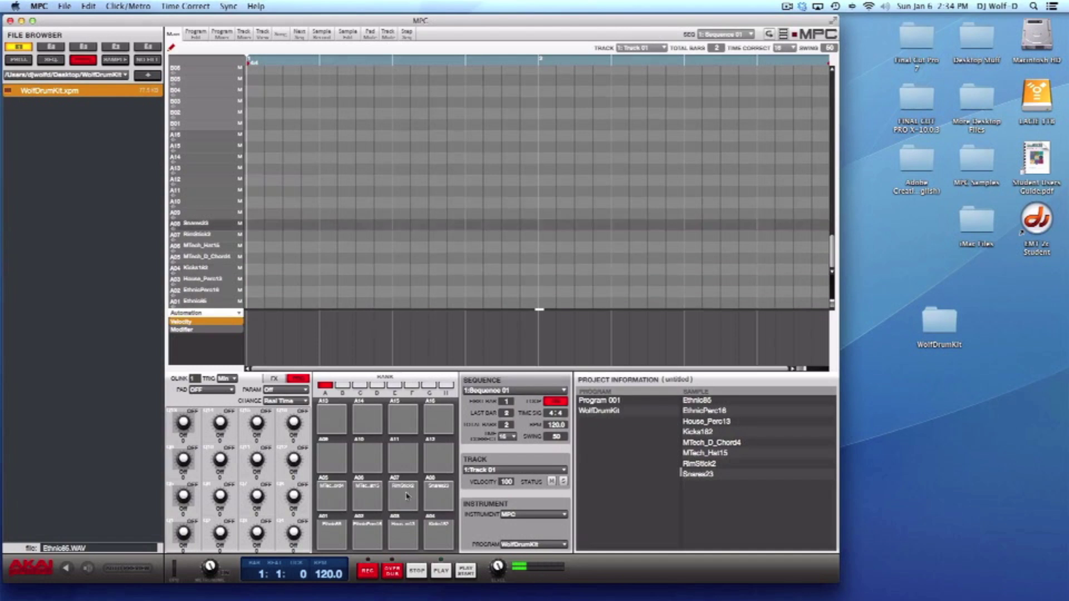
pyautogui.click(403, 495)
pyautogui.click(366, 494)
pyautogui.click(332, 495)
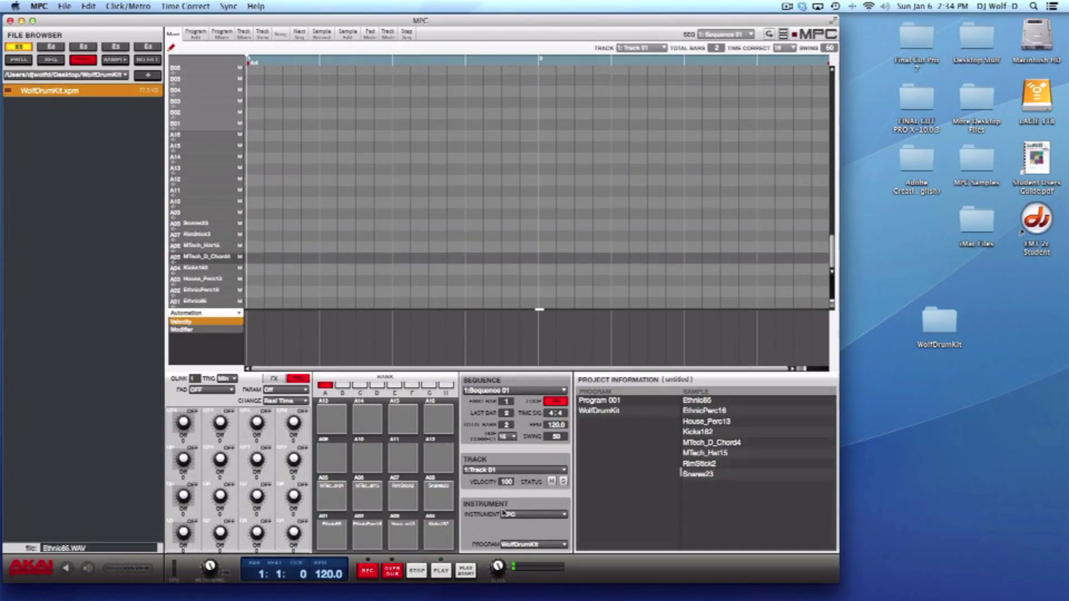